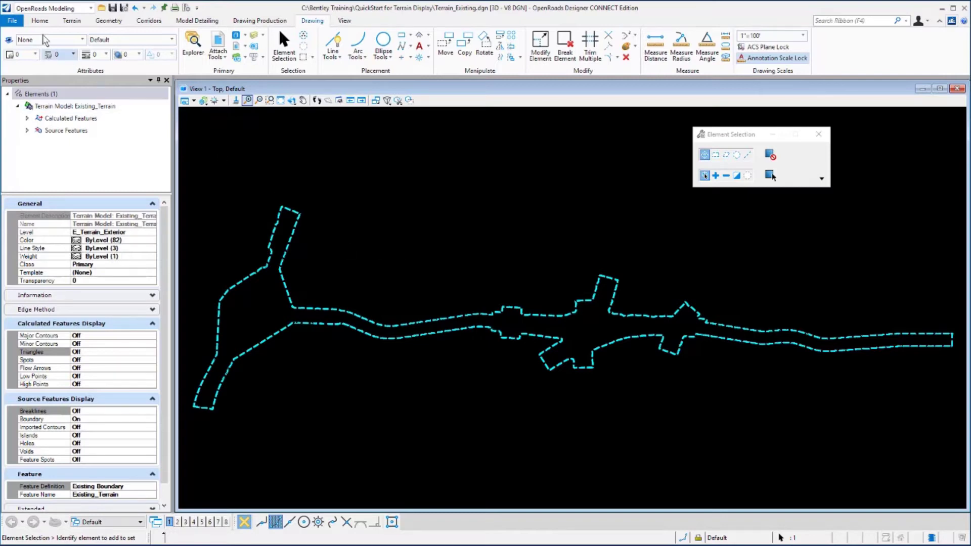
# Create a new 2D design file named Display_terrain.dgn from the Seed2D seed.
pyautogui.click(13, 23)
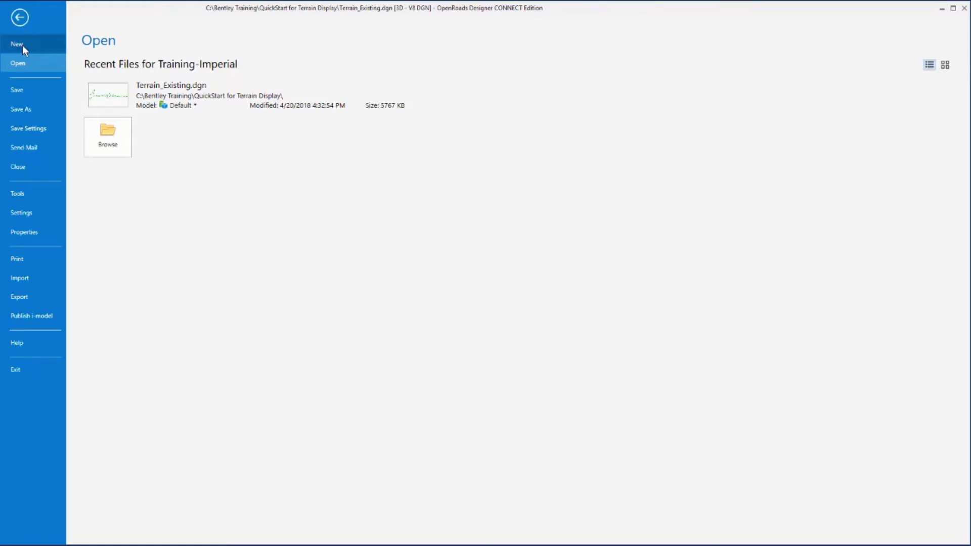
pyautogui.click(20, 44)
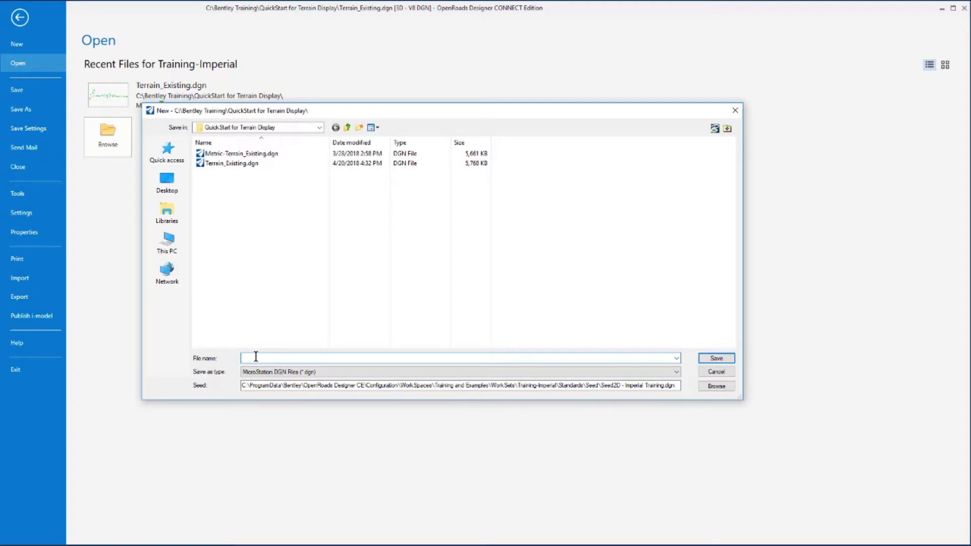
pyautogui.write('Display_terrain.dgn')
pyautogui.click(708, 360)
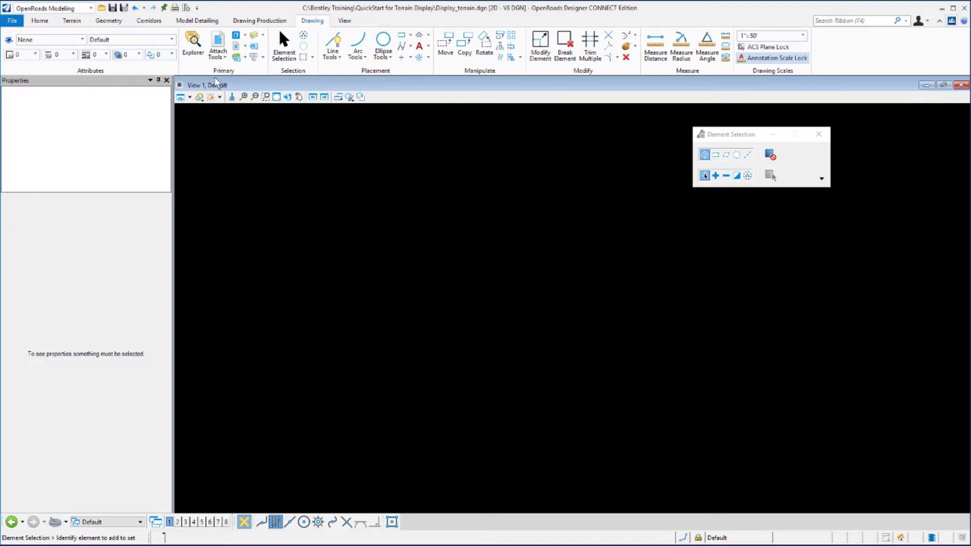
# Fit the view, open the References dialog via Attach Tools, and expand its Tools menu.
pyautogui.click(276, 97)
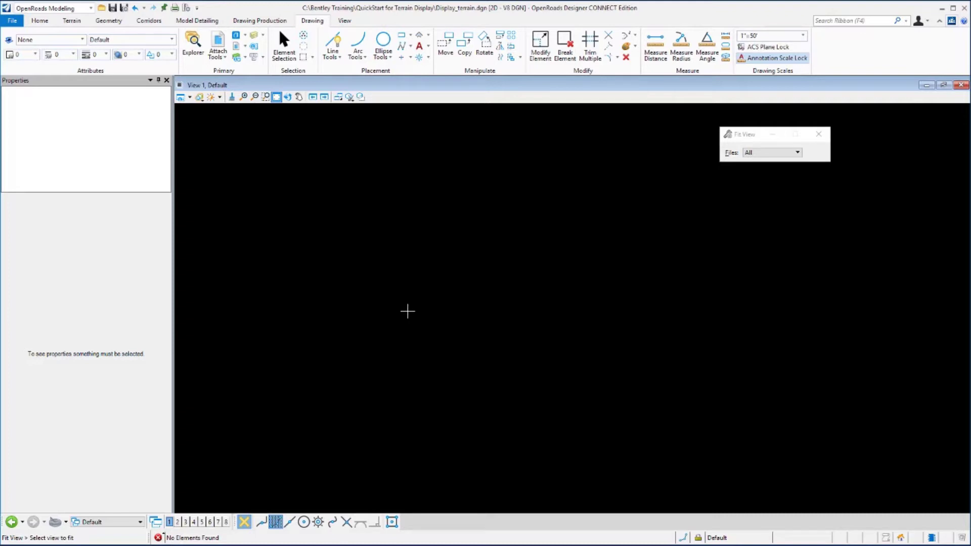
pyautogui.click(41, 22)
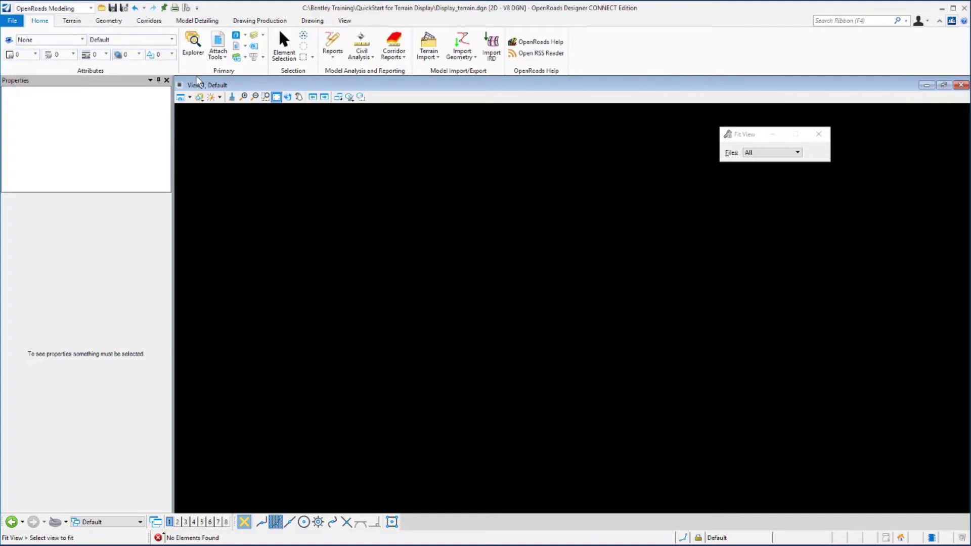
pyautogui.click(226, 57)
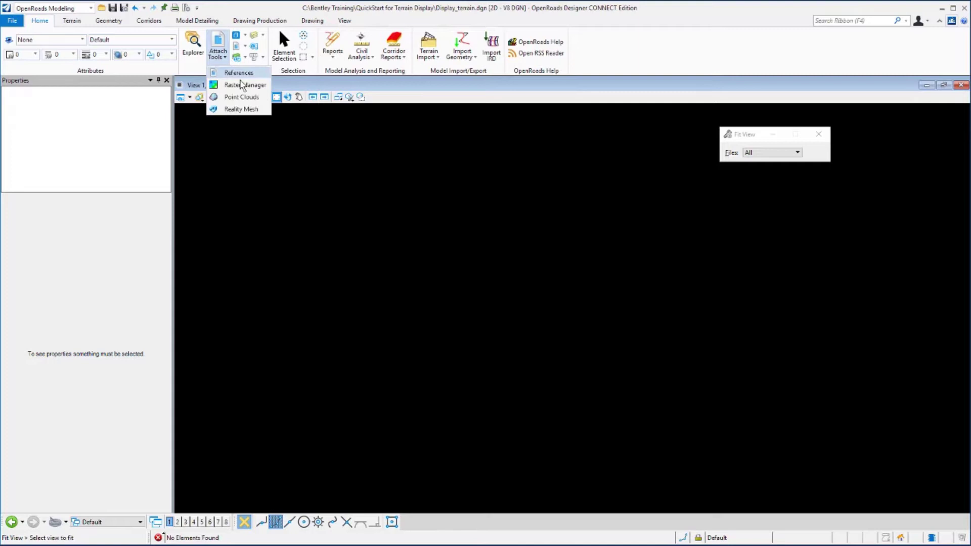
pyautogui.click(239, 73)
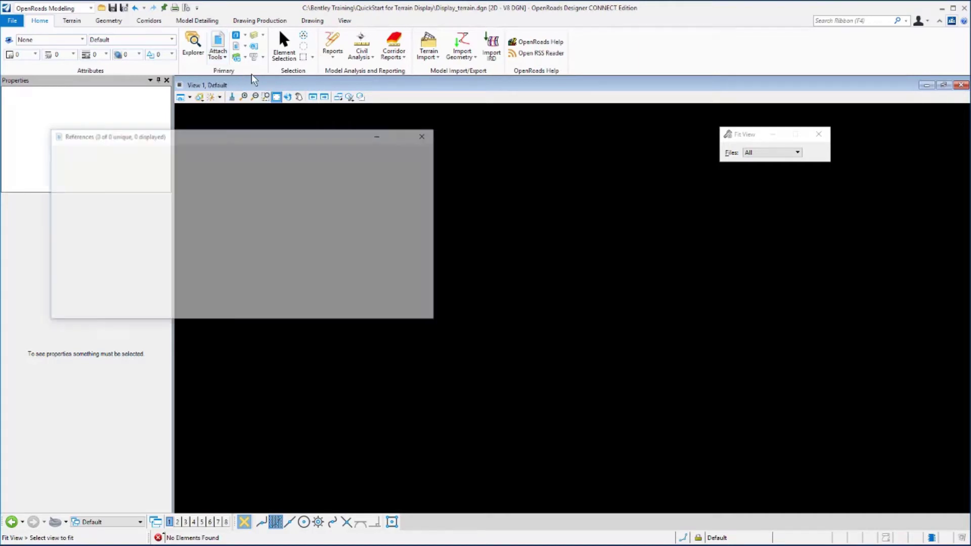
pyautogui.moveTo(251, 136); pyautogui.dragTo(479, 156)
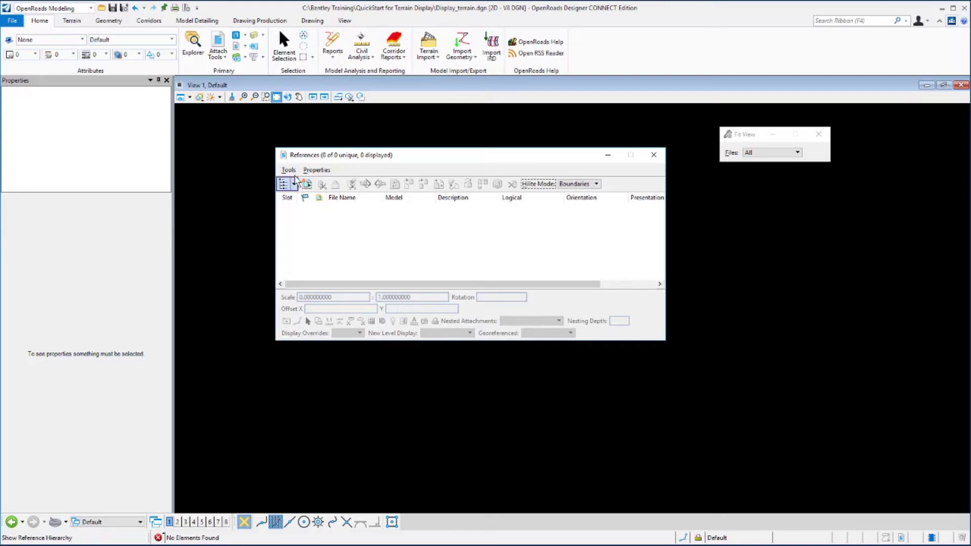
pyautogui.click(289, 170)
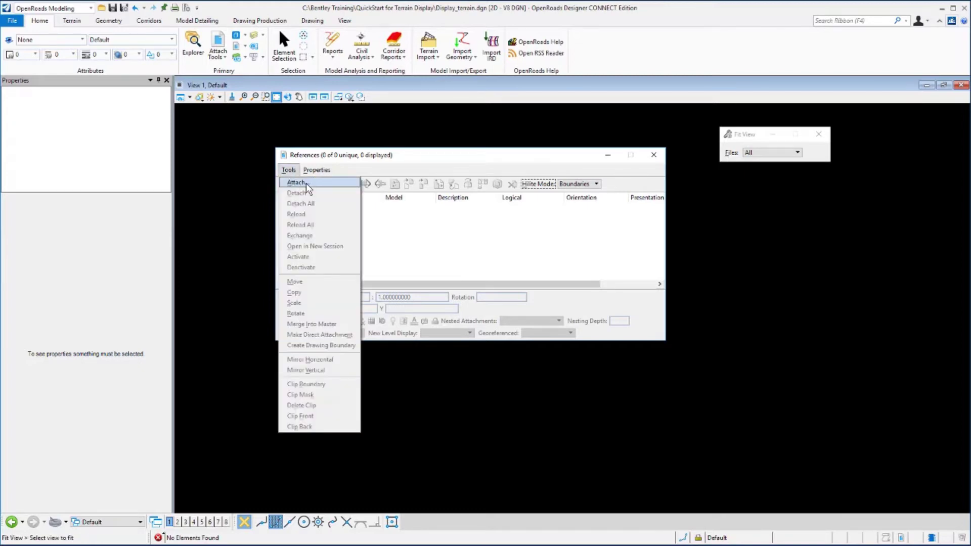
# Attach Terrain_Existing.dgn with the Coincident World method, then close References.
pyautogui.click(305, 183)
pyautogui.moveTo(374, 110); pyautogui.dragTo(425, 133)
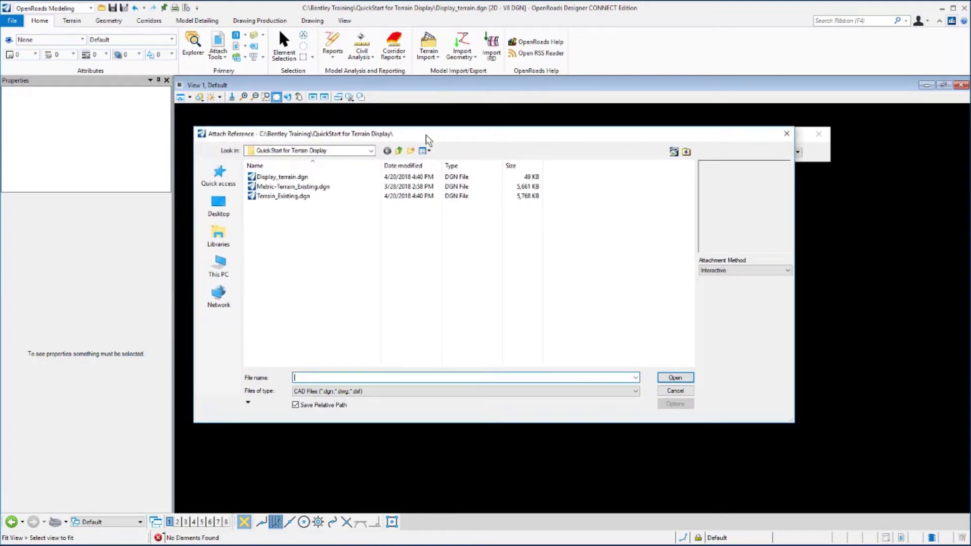
pyautogui.click(273, 197)
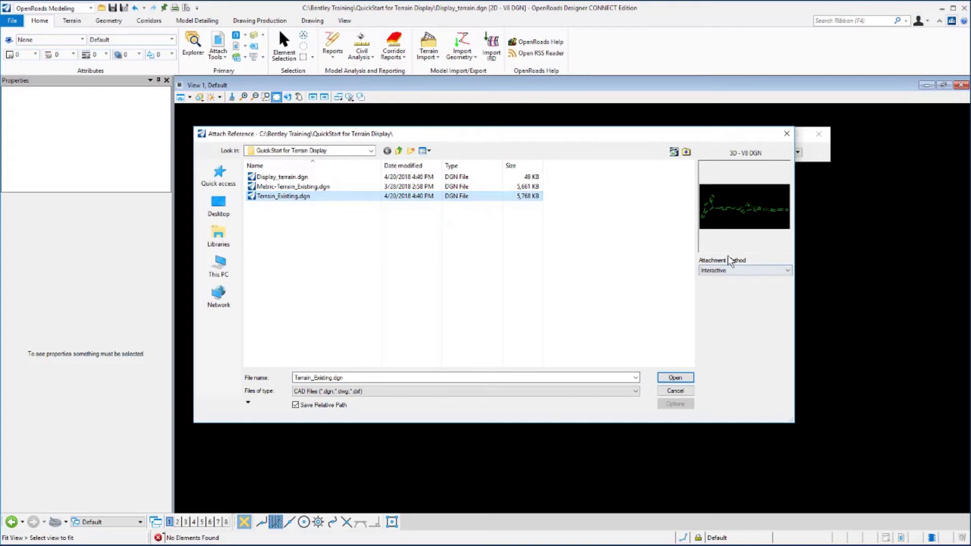
pyautogui.click(729, 270)
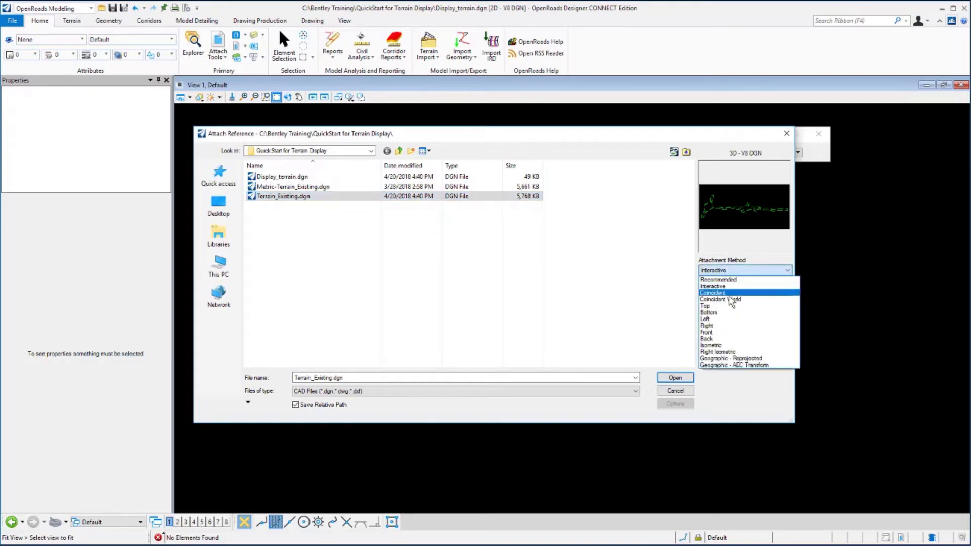
pyautogui.click(728, 300)
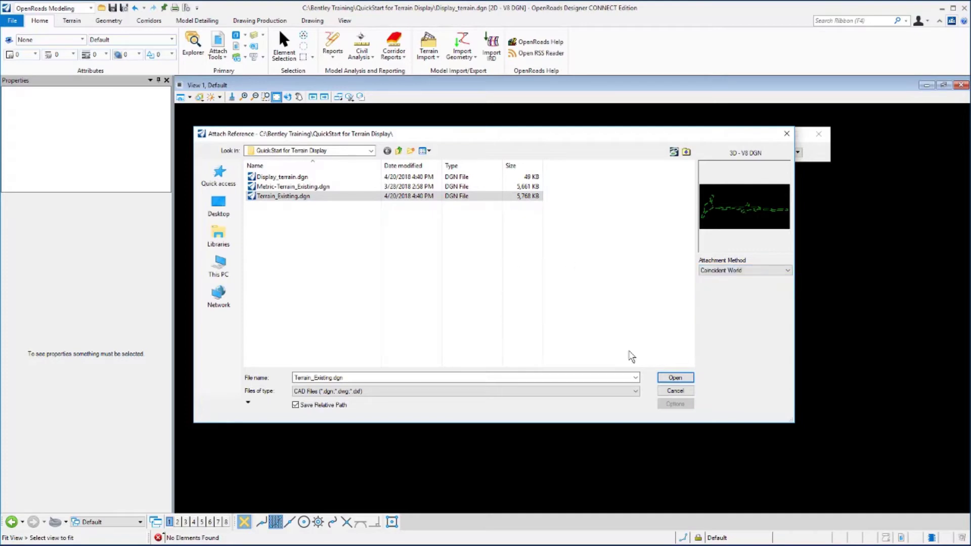
pyautogui.click(675, 380)
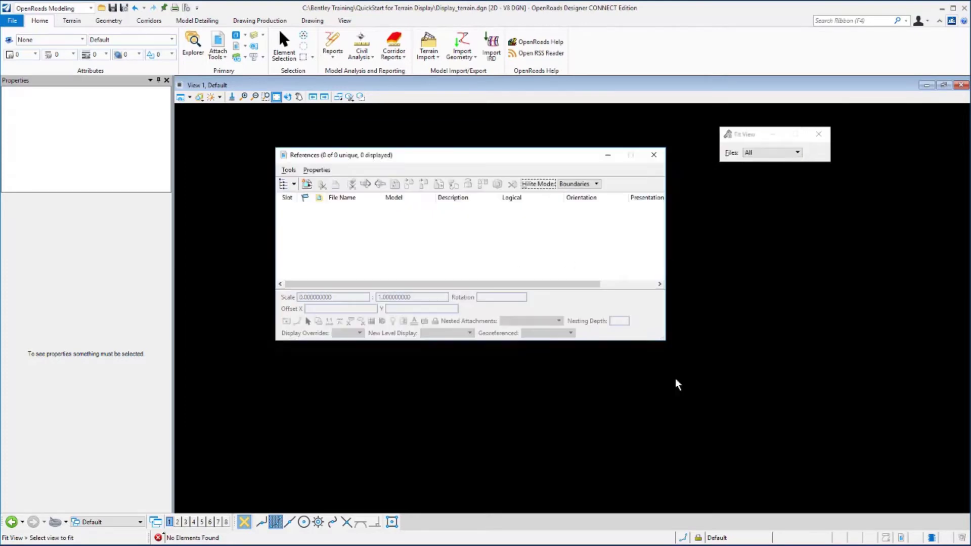
pyautogui.click(660, 160)
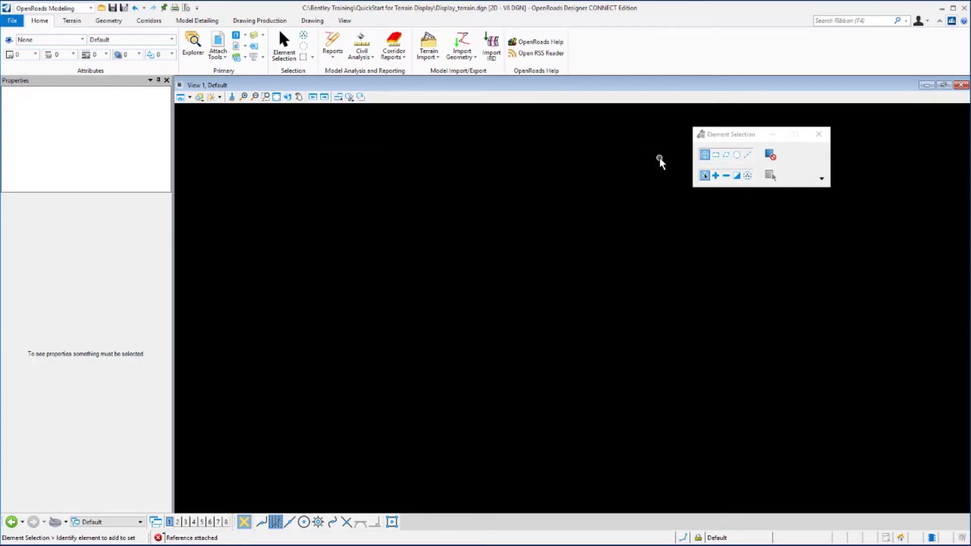
# Fit the view to the attached terrain and start the Element Selection tool.
pyautogui.click(277, 97)
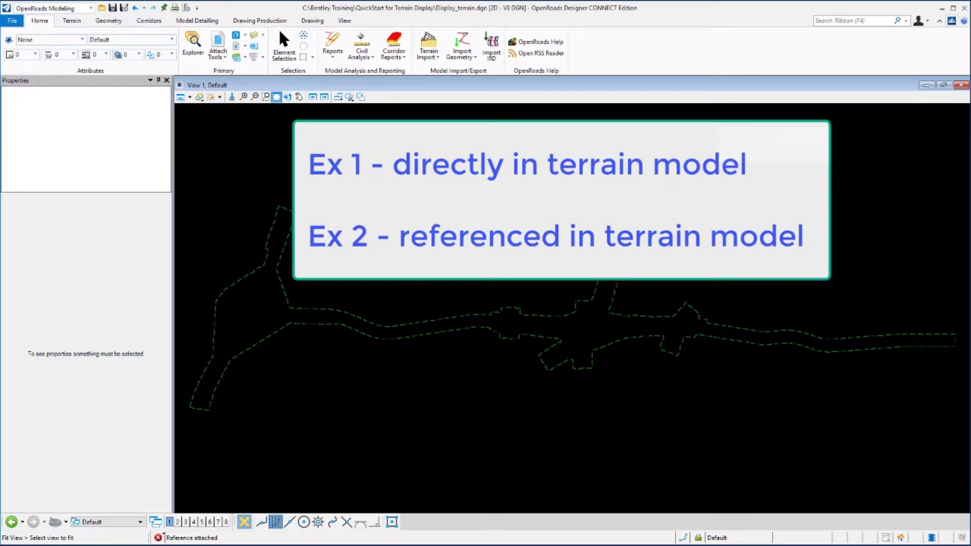
pyautogui.press('Escape')
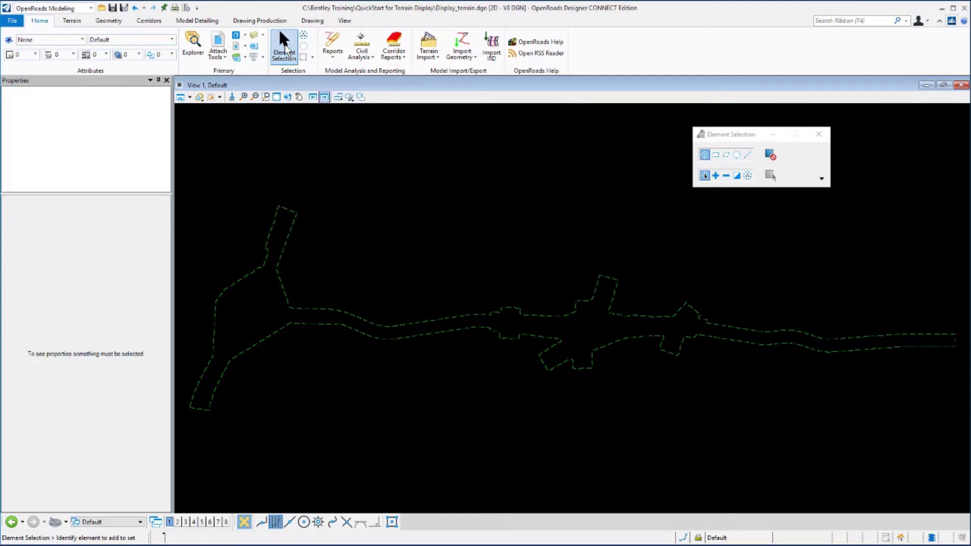
# Select the Existing_Terrain boundary and set it as the active terrain model.
pyautogui.click(469, 315)
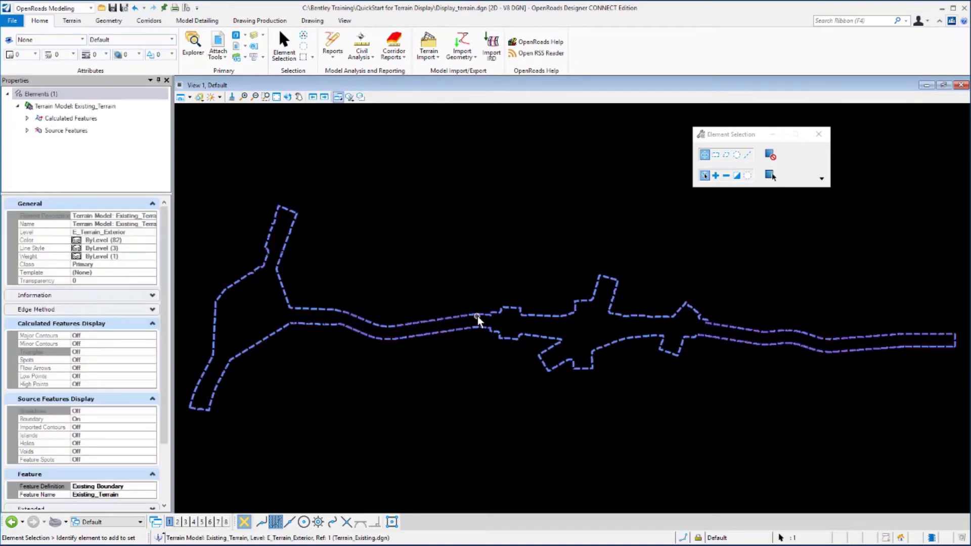
pyautogui.moveTo(478, 316)
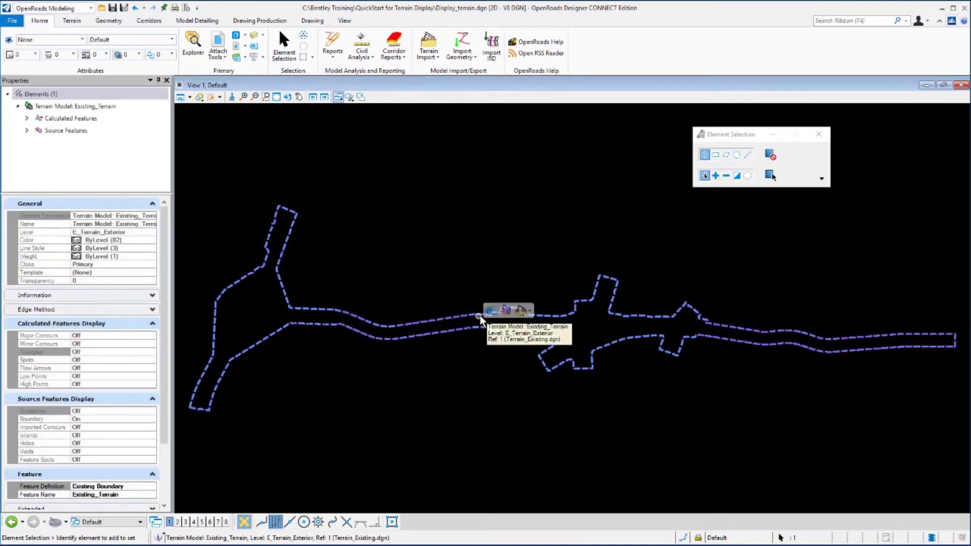
pyautogui.click(508, 311)
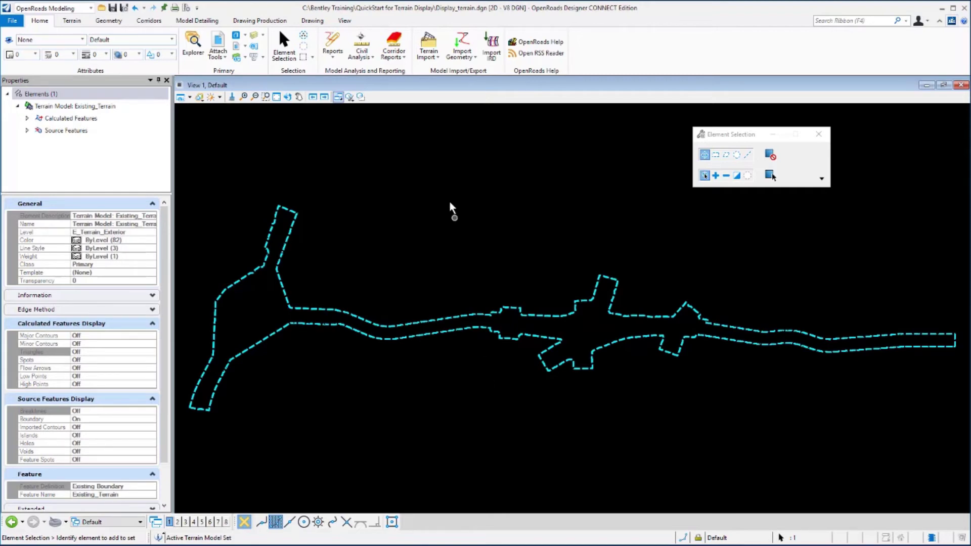
# Split the window into 2 Views Plan/3D and make the 3D view active.
pyautogui.rightClick(455, 197)
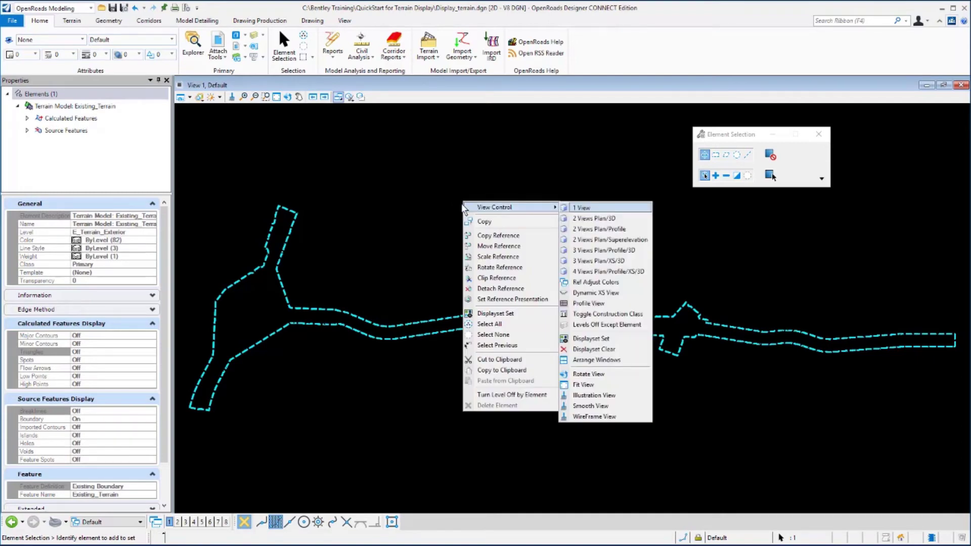
pyautogui.click(459, 199)
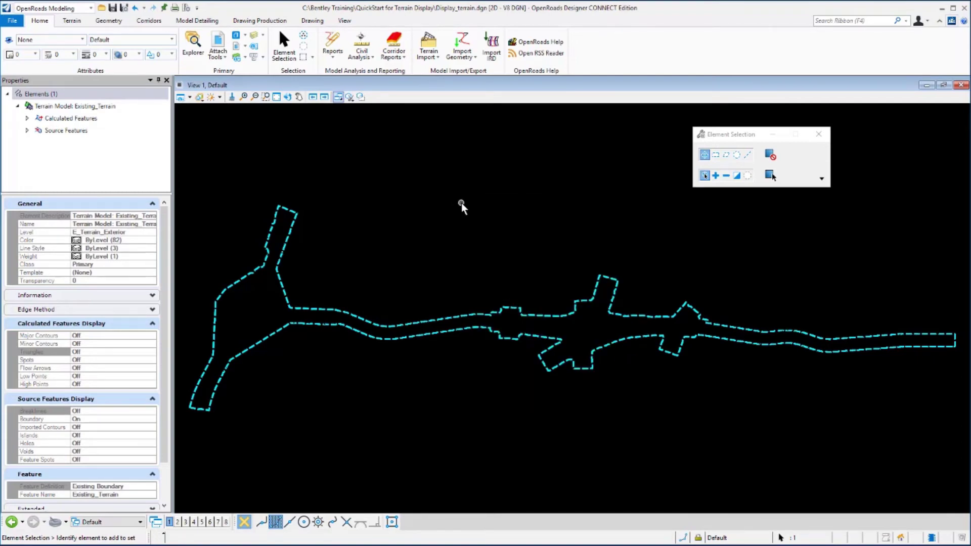
pyautogui.rightClick(461, 202)
pyautogui.moveTo(499, 217)
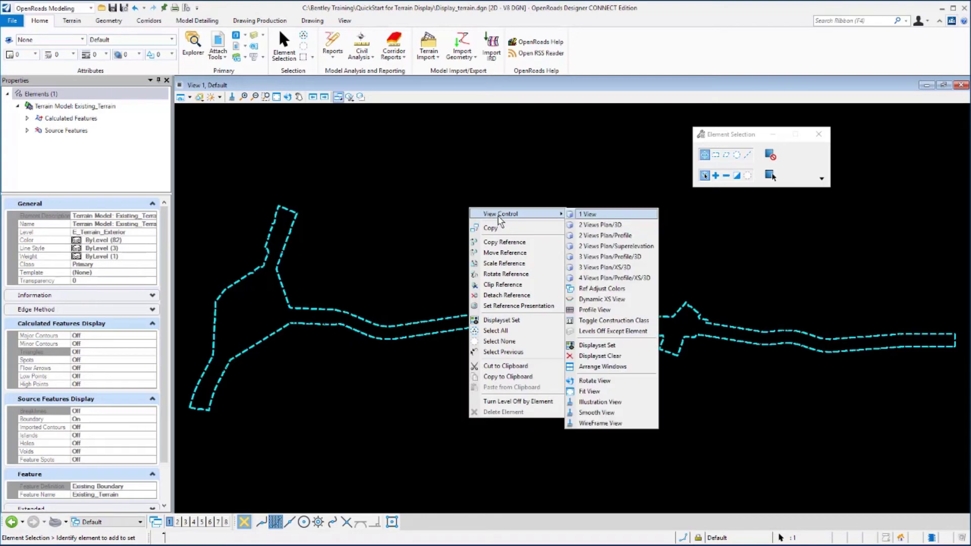
pyautogui.click(613, 226)
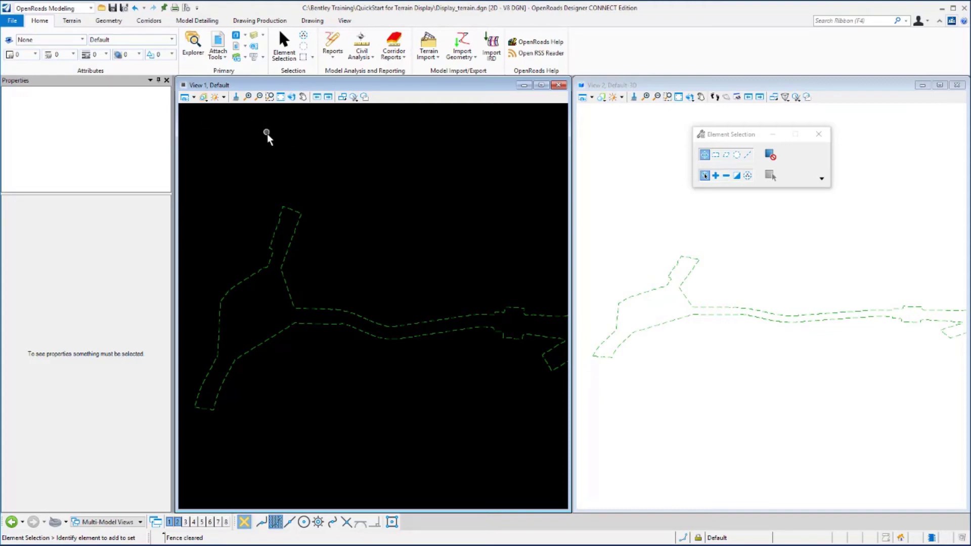
pyautogui.click(642, 157)
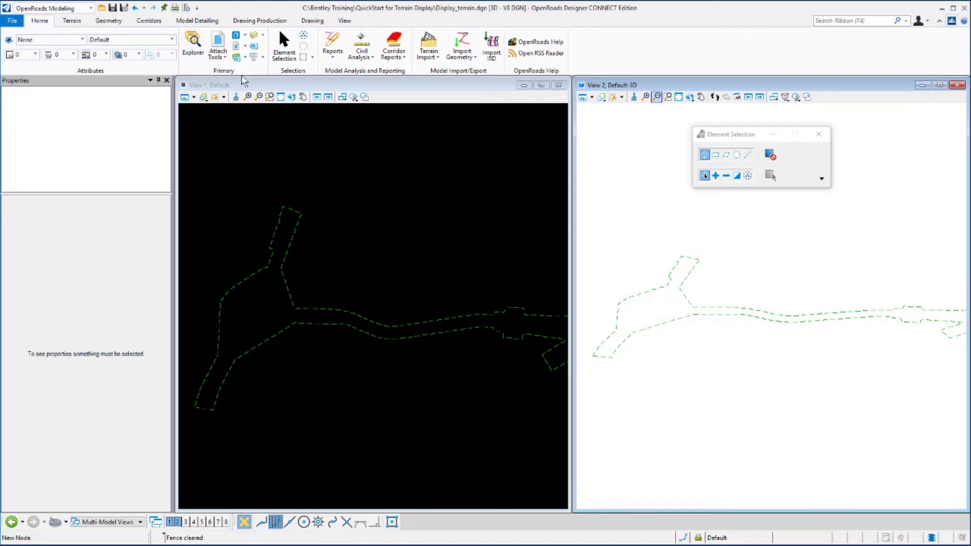
# Open the Models dialog and compare the Default and Default-3D model properties.
pyautogui.click(235, 36)
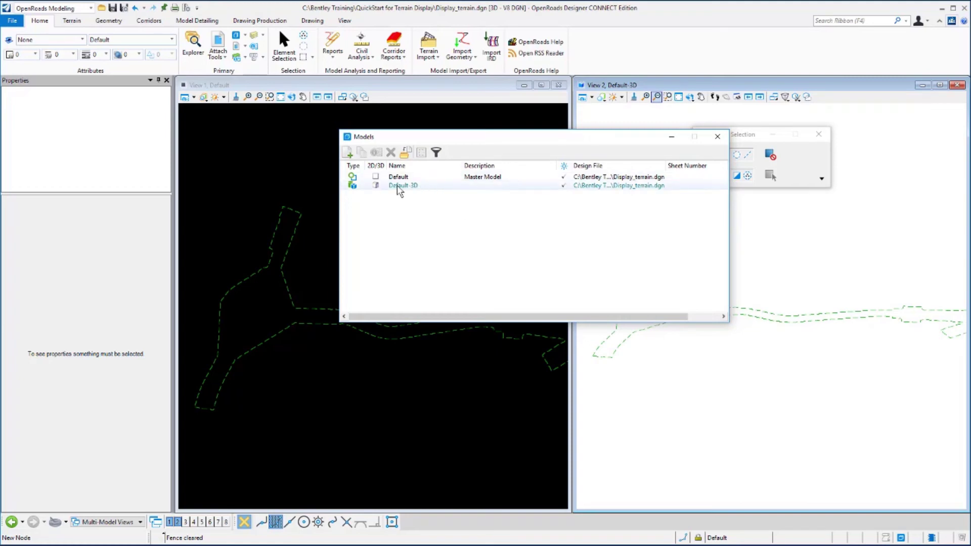
pyautogui.click(425, 179)
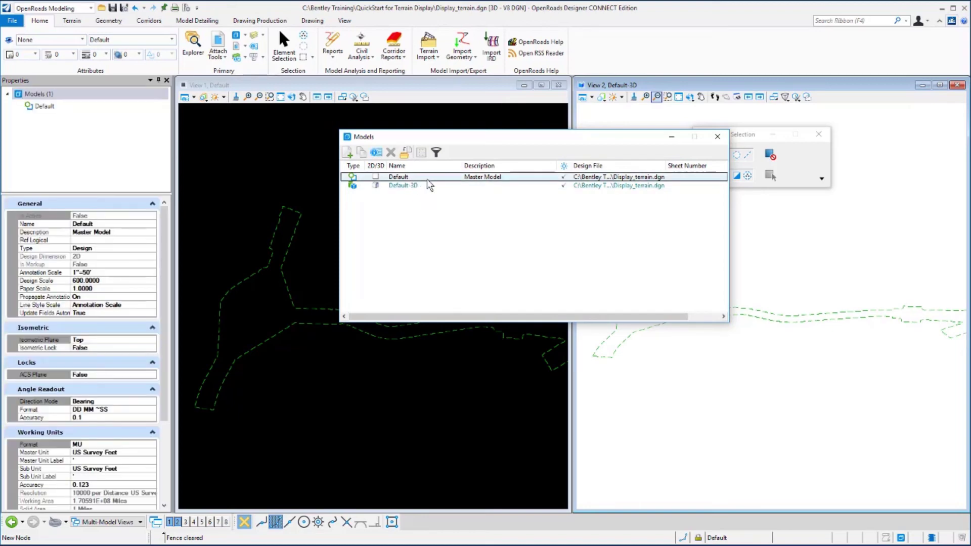
pyautogui.click(275, 154)
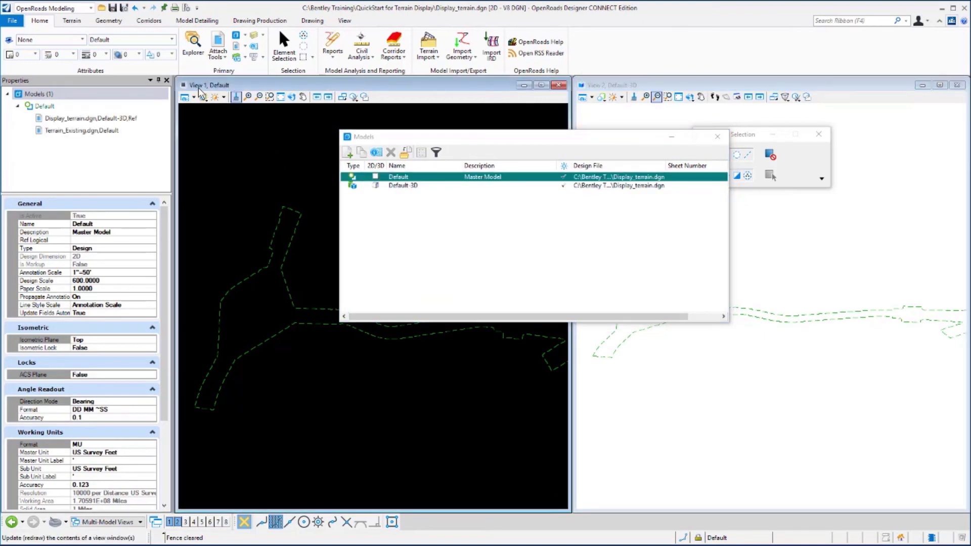
pyautogui.click(400, 187)
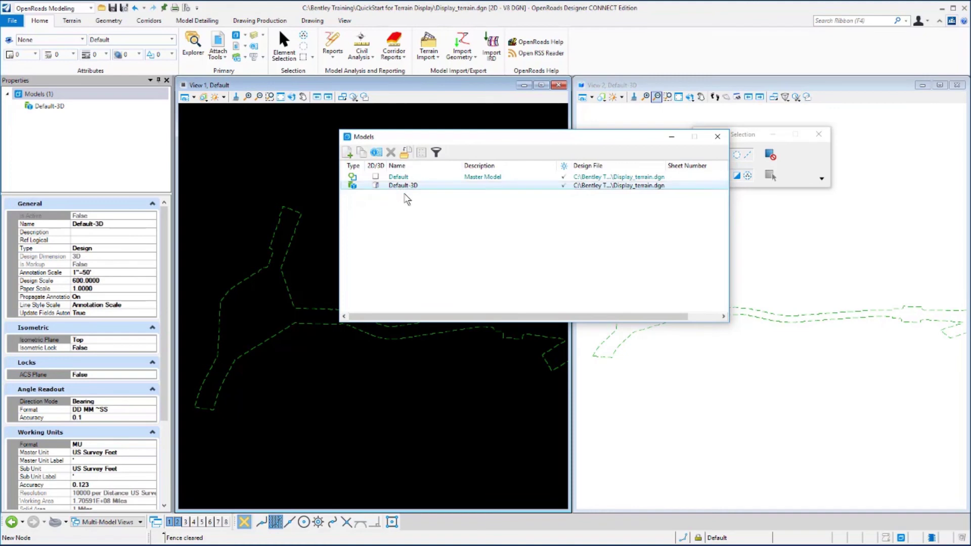
pyautogui.click(676, 85)
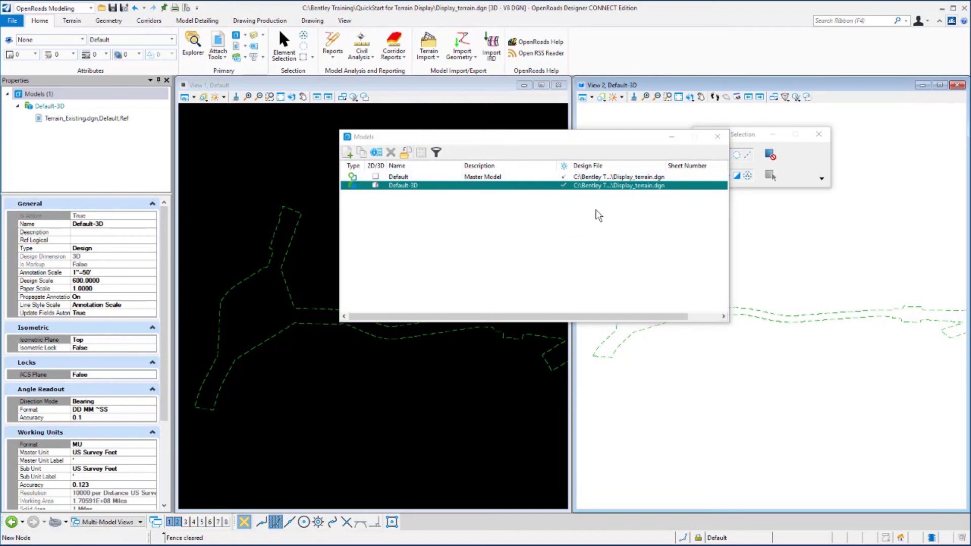
pyautogui.click(441, 178)
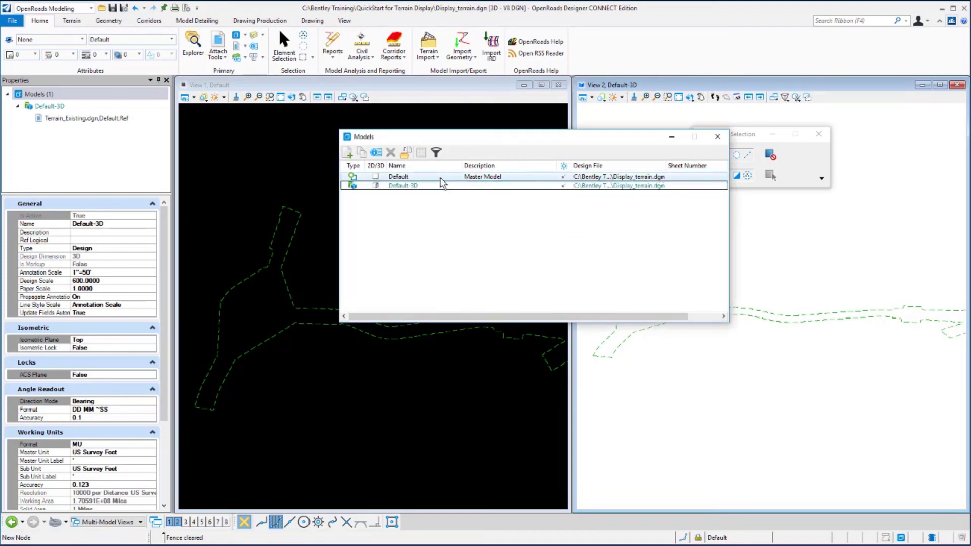